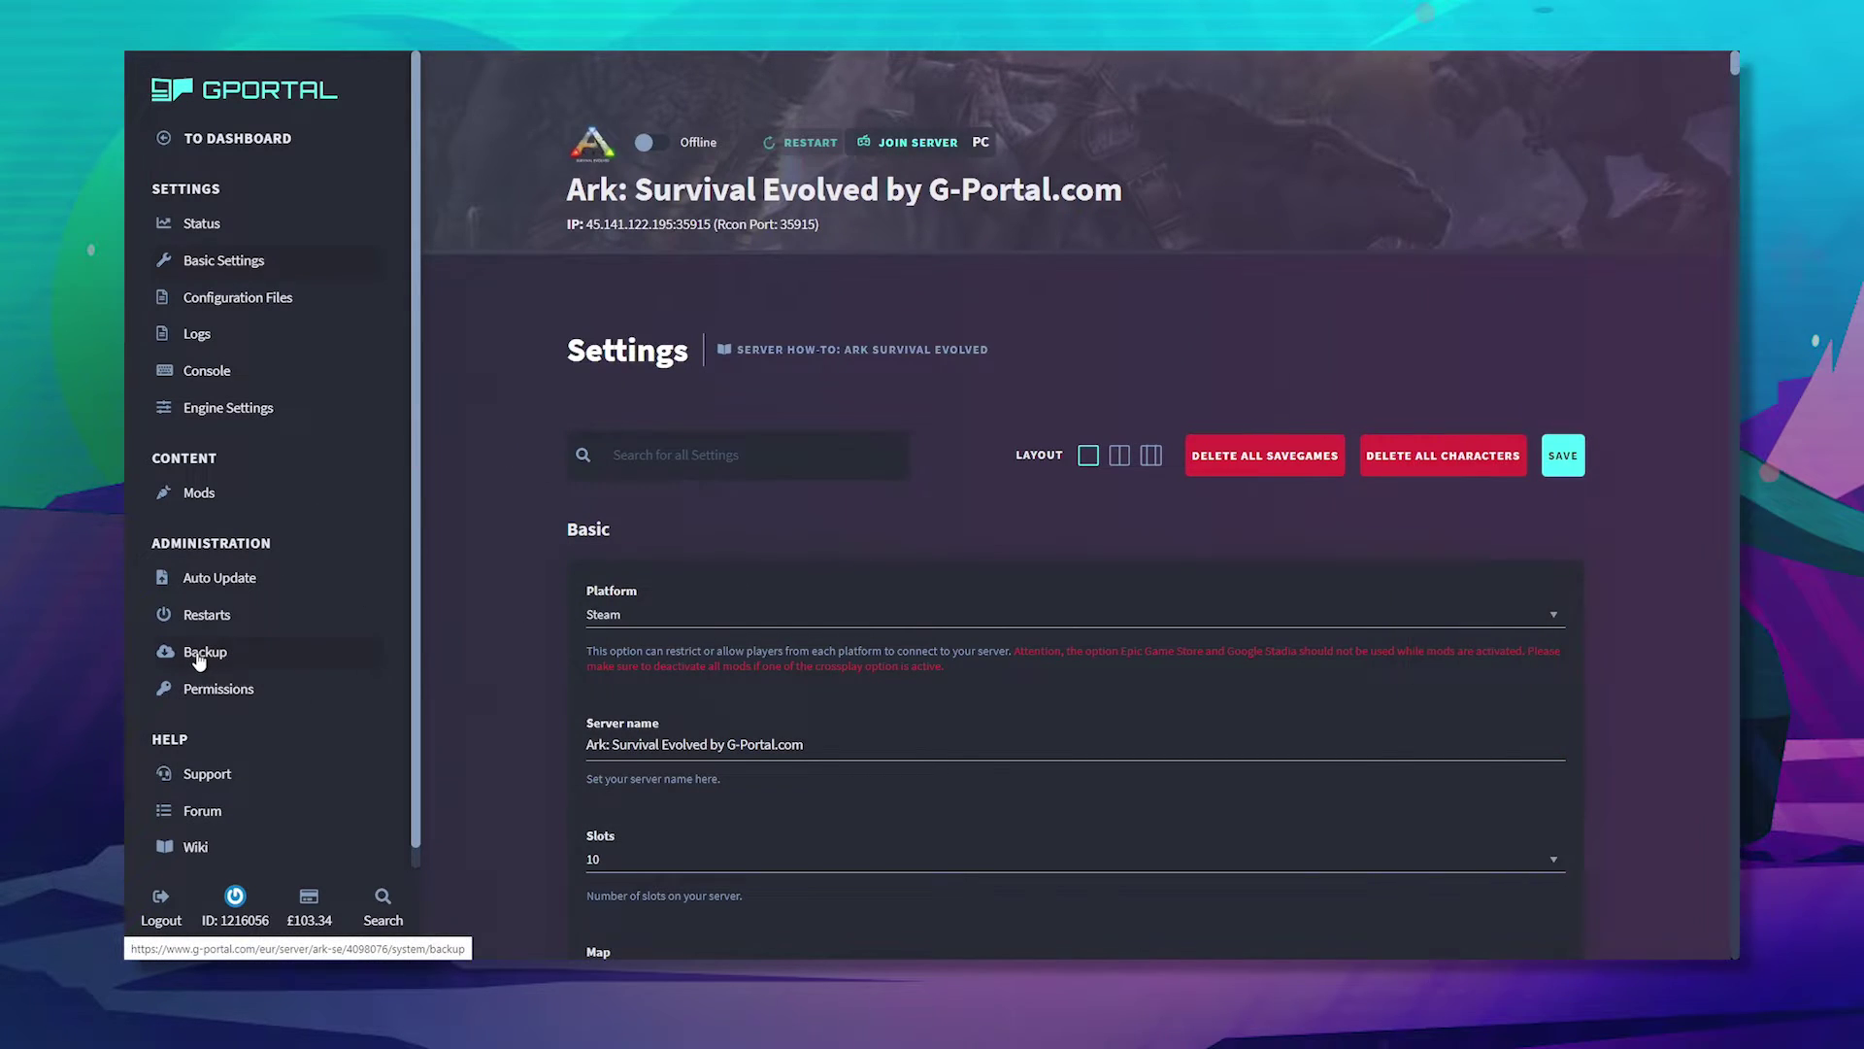
# Step: Open the server's Backup page from the Administration section
pyautogui.click(199, 658)
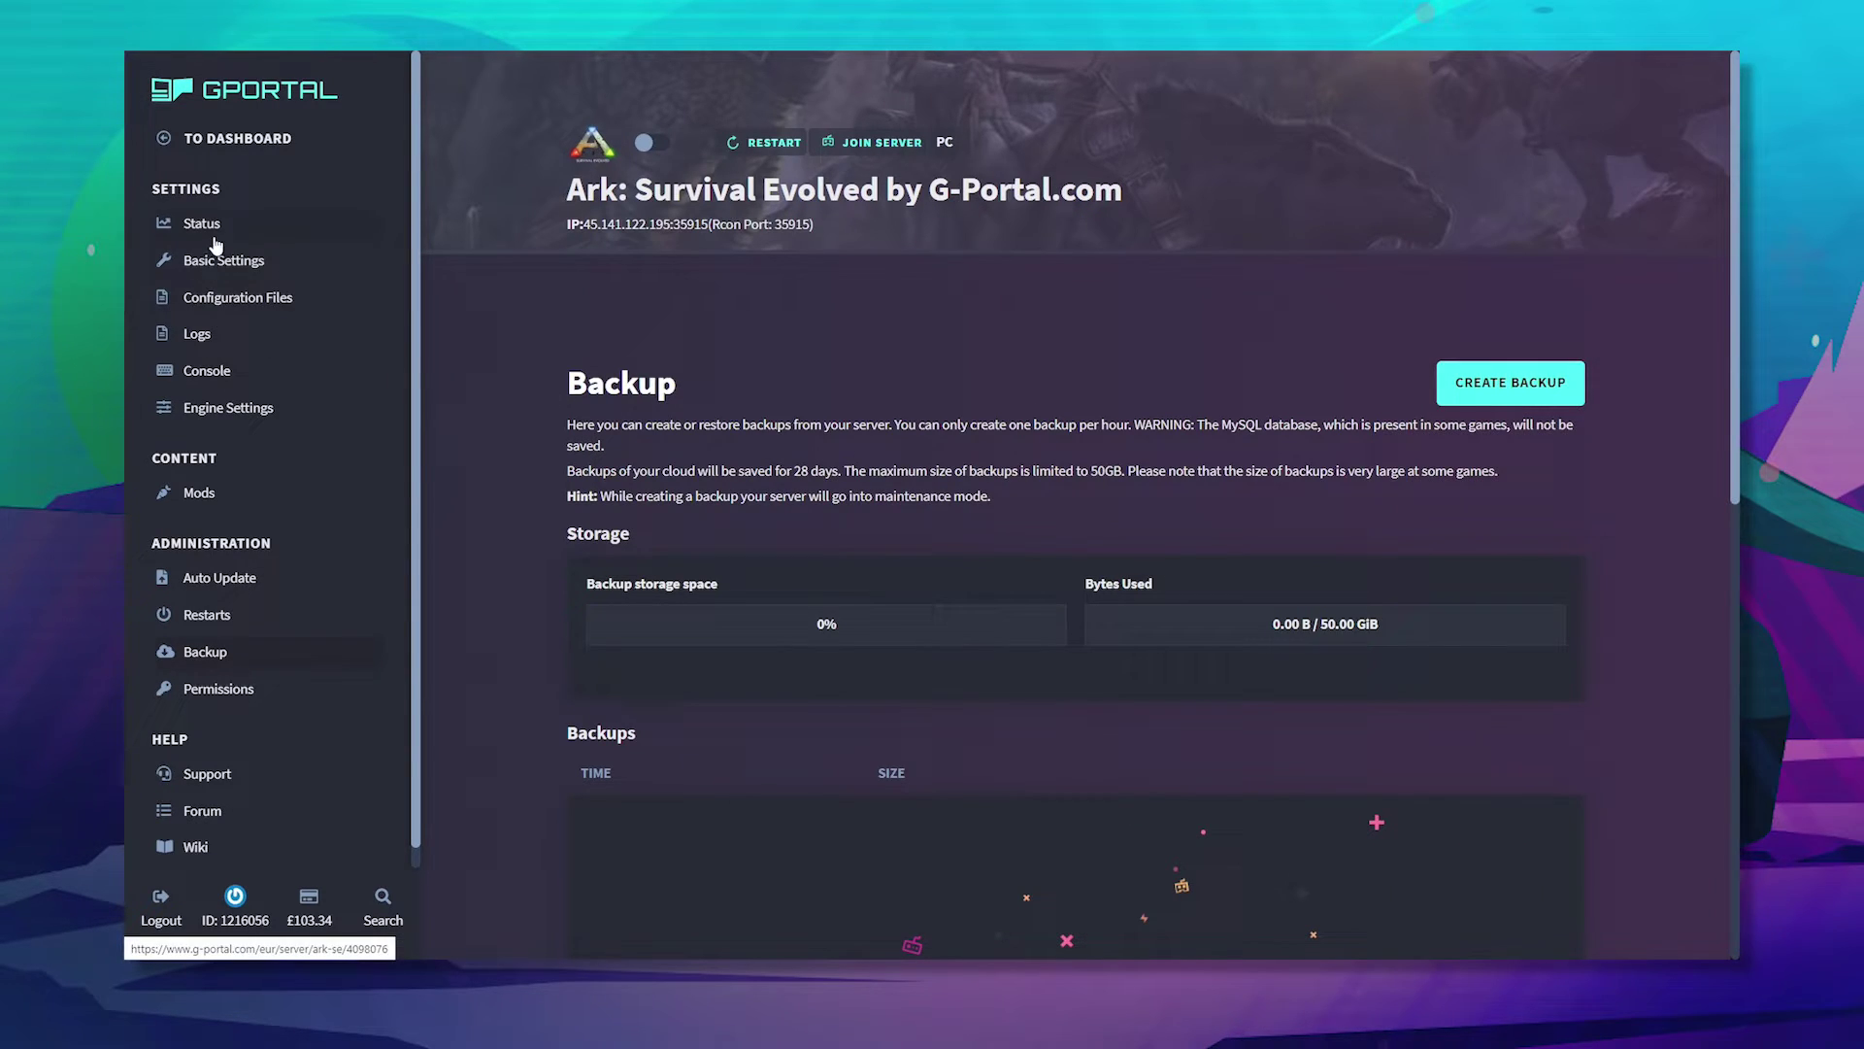
# Step: In Basic Settings, change Total Conversion from None to Primitiv+
pyautogui.click(223, 260)
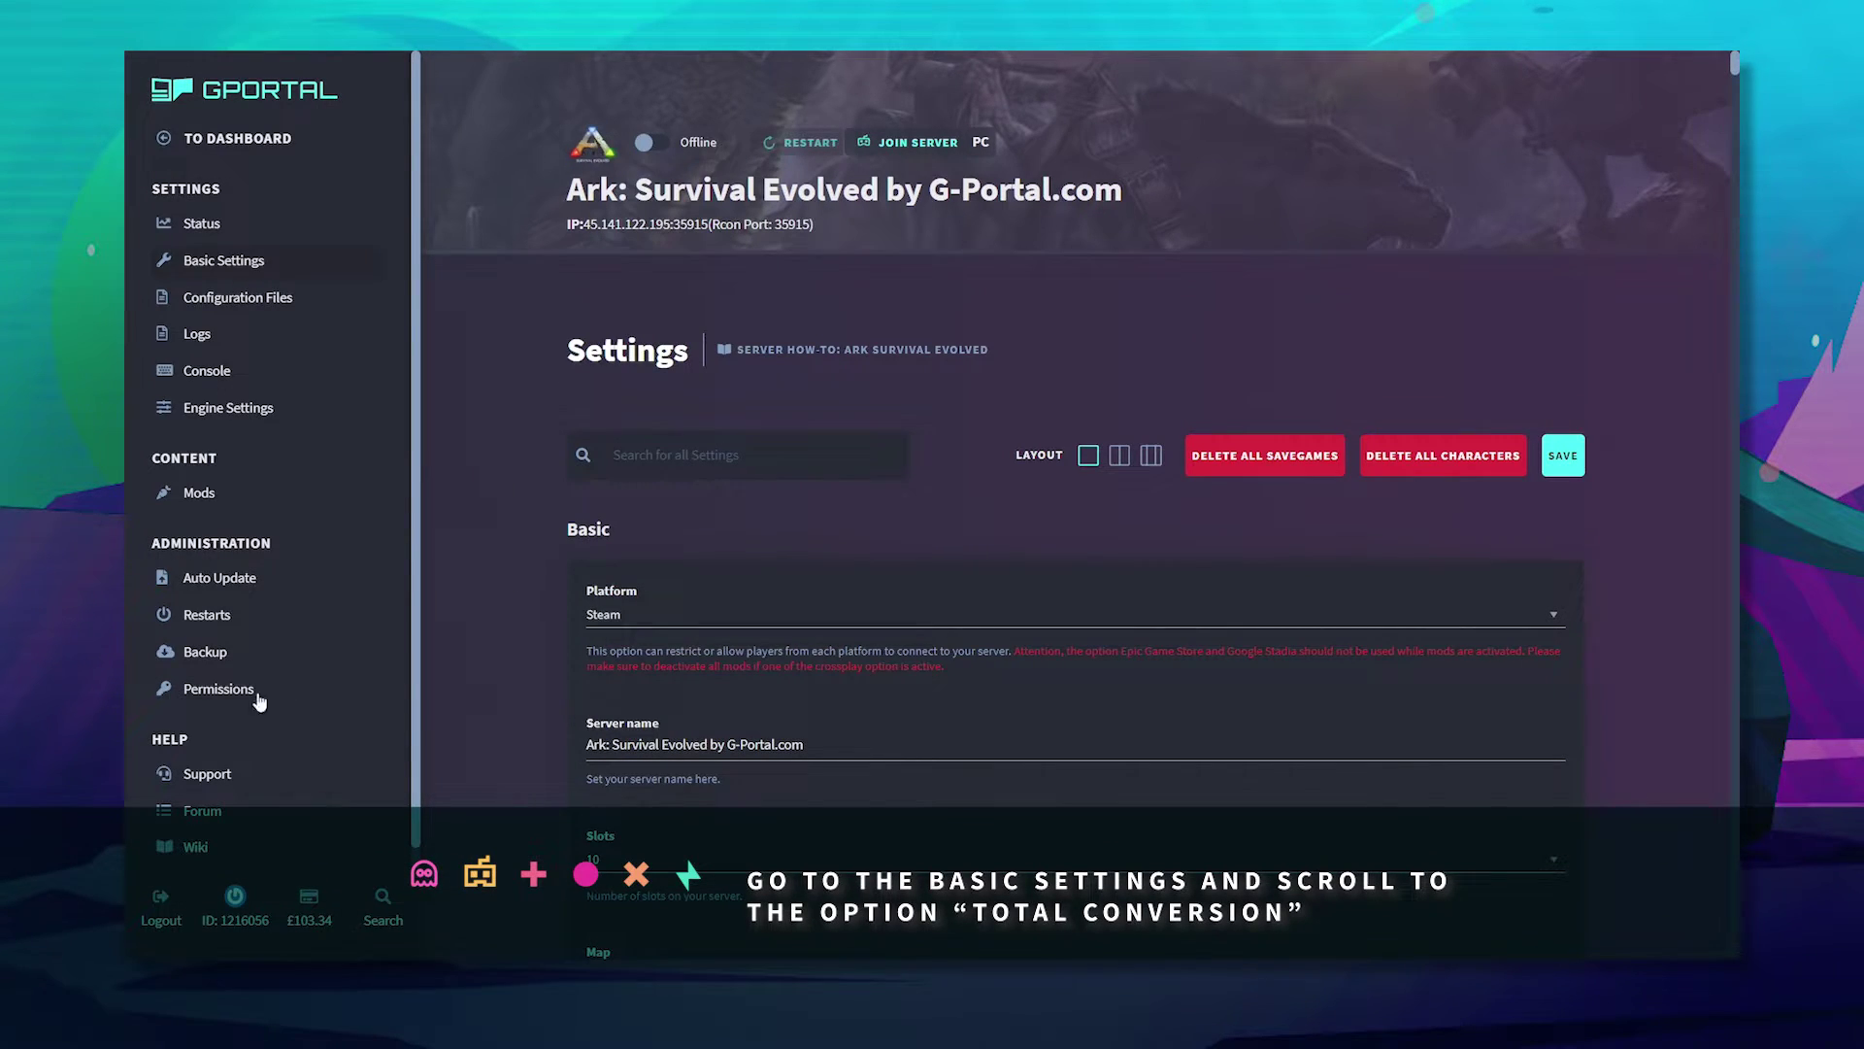
pyautogui.scroll(-3, 478, 727)
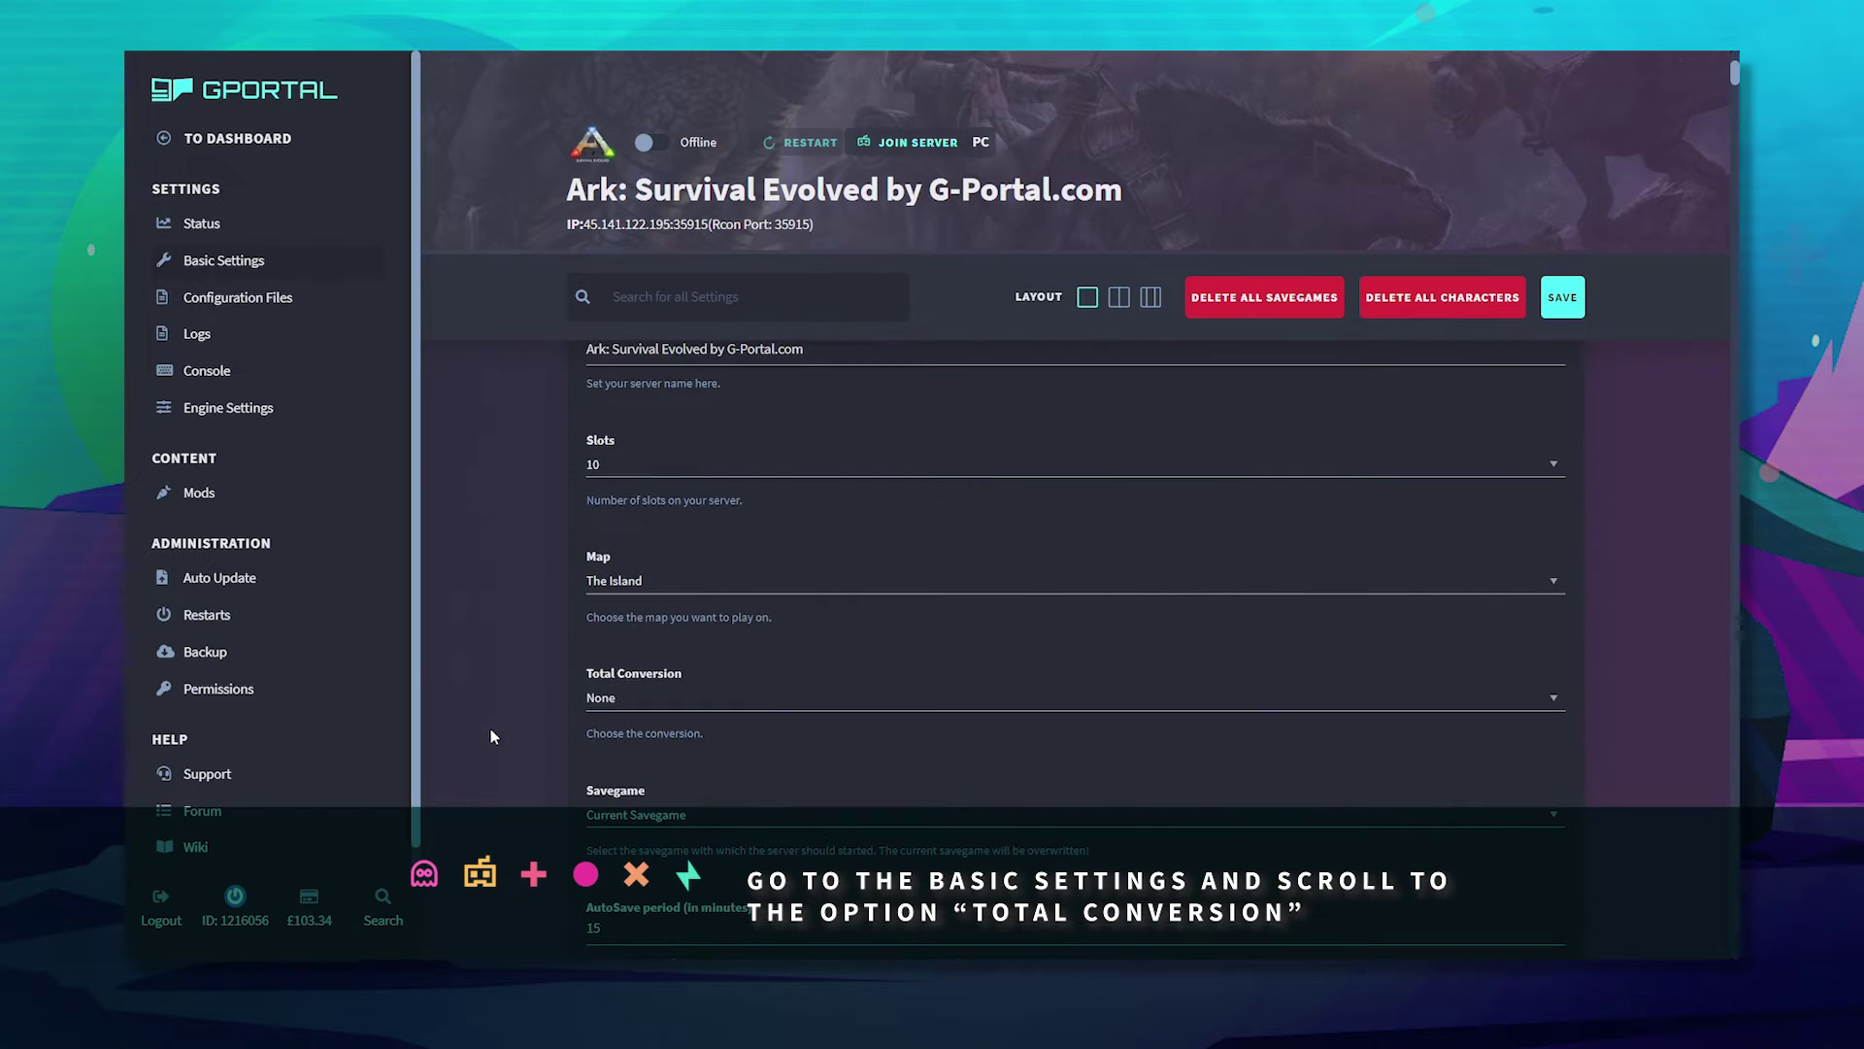
pyautogui.click(642, 700)
pyautogui.click(628, 736)
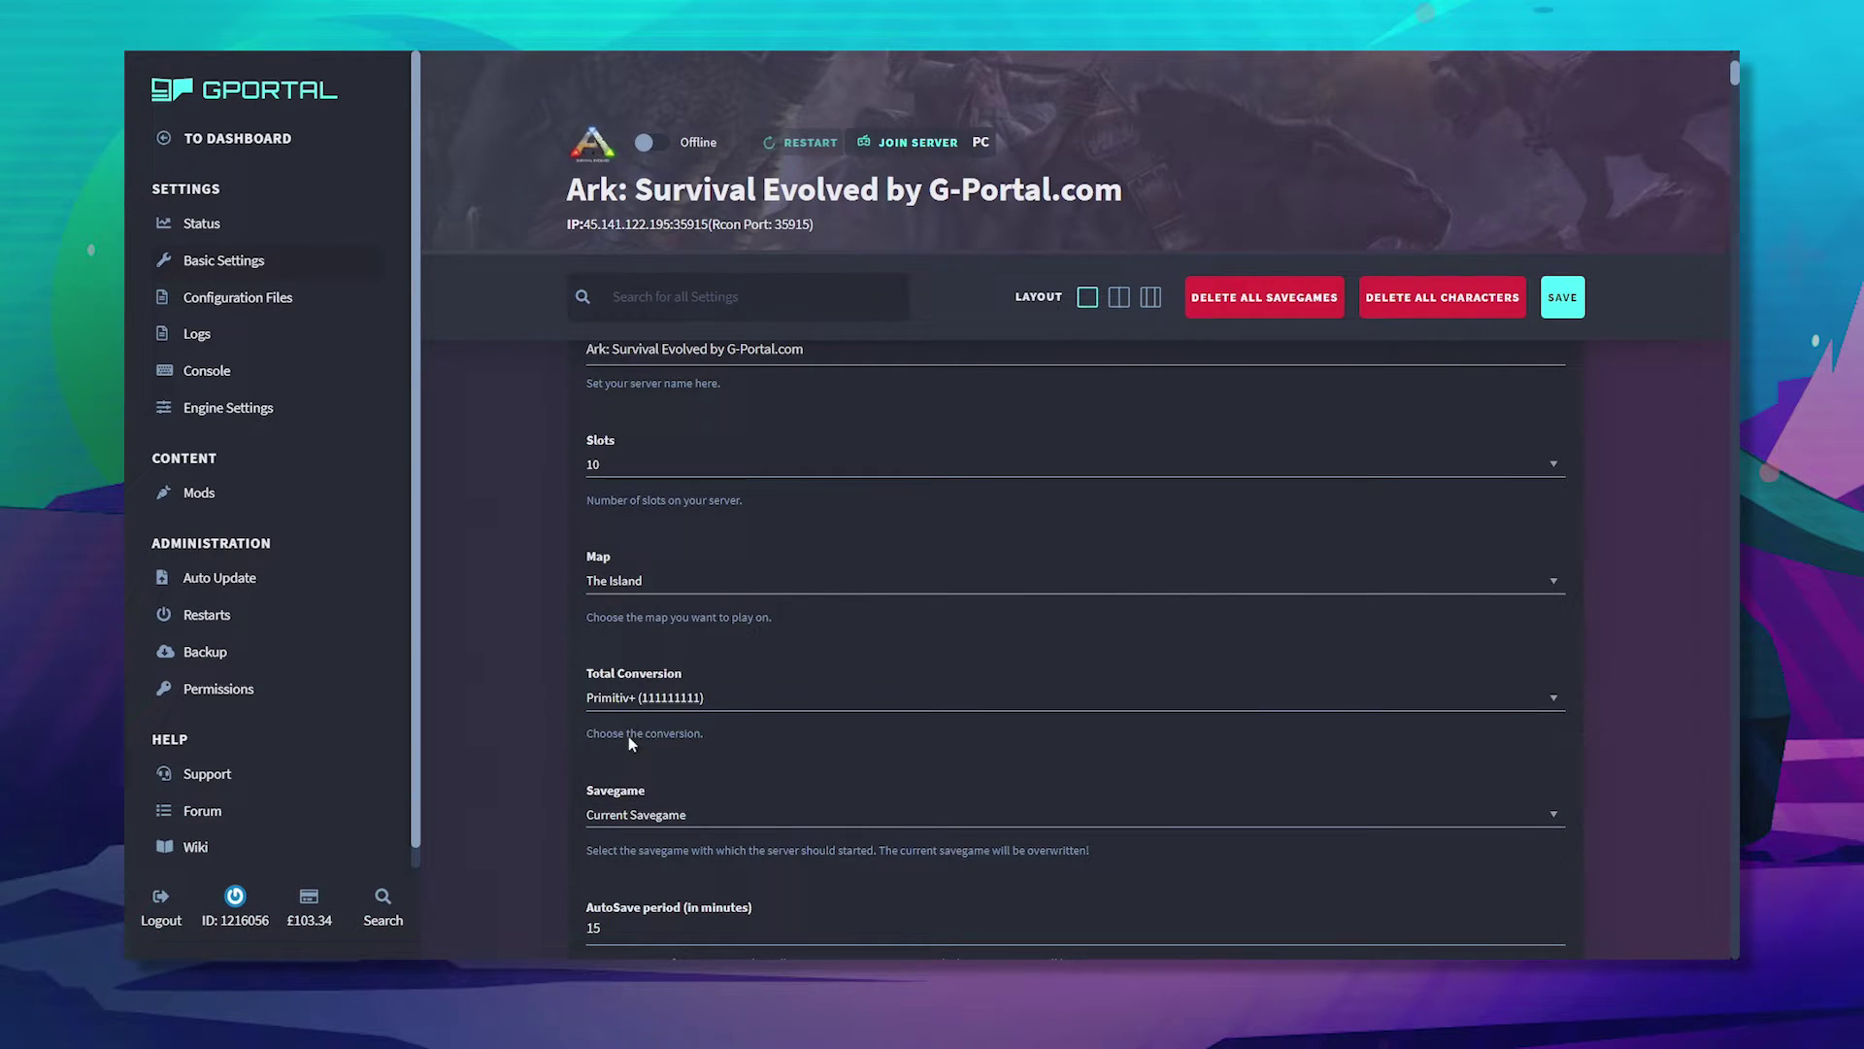
pyautogui.click(1561, 297)
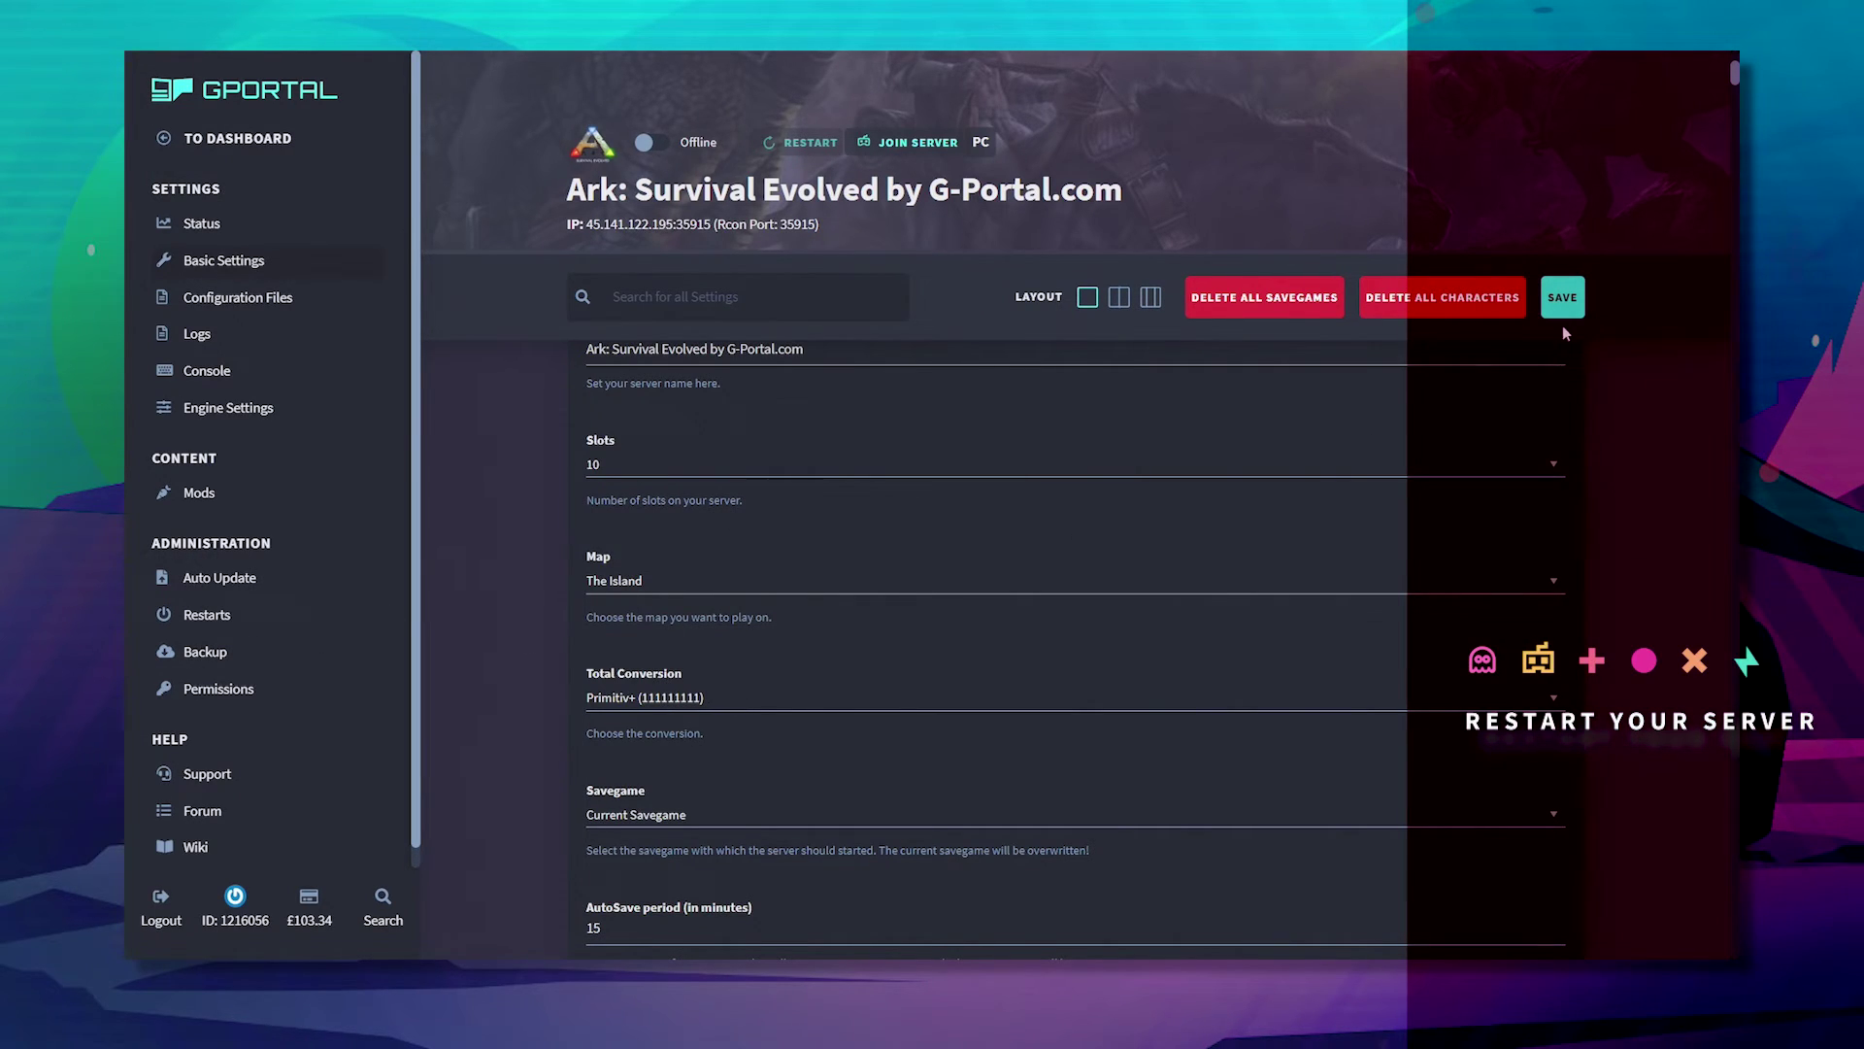
# Step: Save the Basic Settings with Primitiv+ conversion, restarting the server
pyautogui.click(1563, 297)
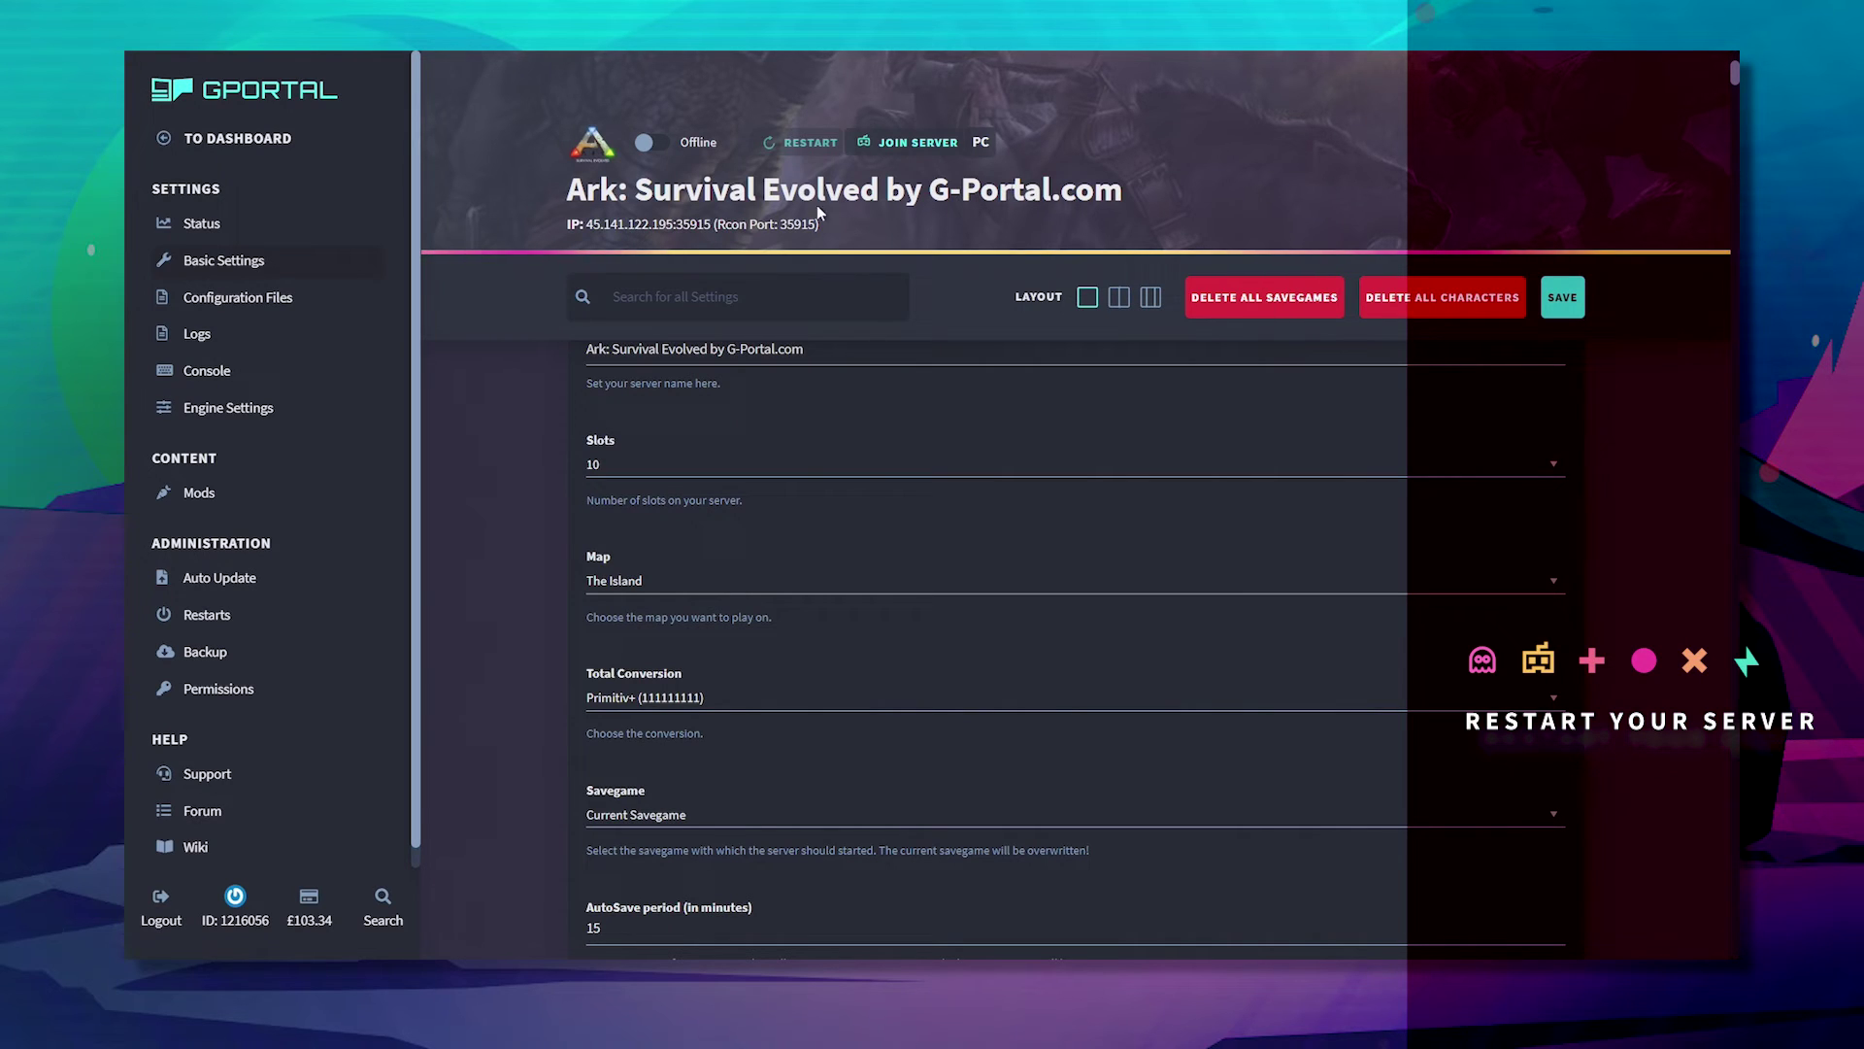